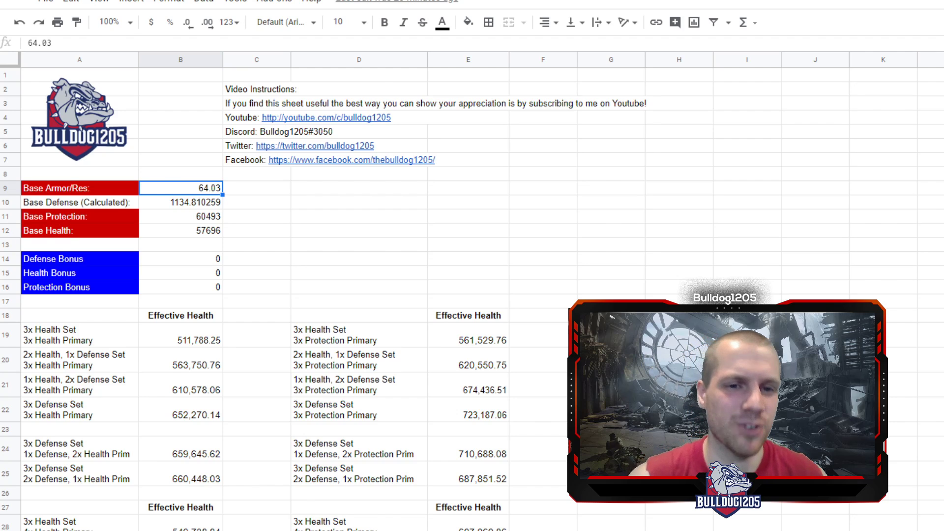
- Examine the Defense, Health and Protection Bonus inputs and the effective health tables for the different set and primary combinations
scroll(284, 295, "down", 5)
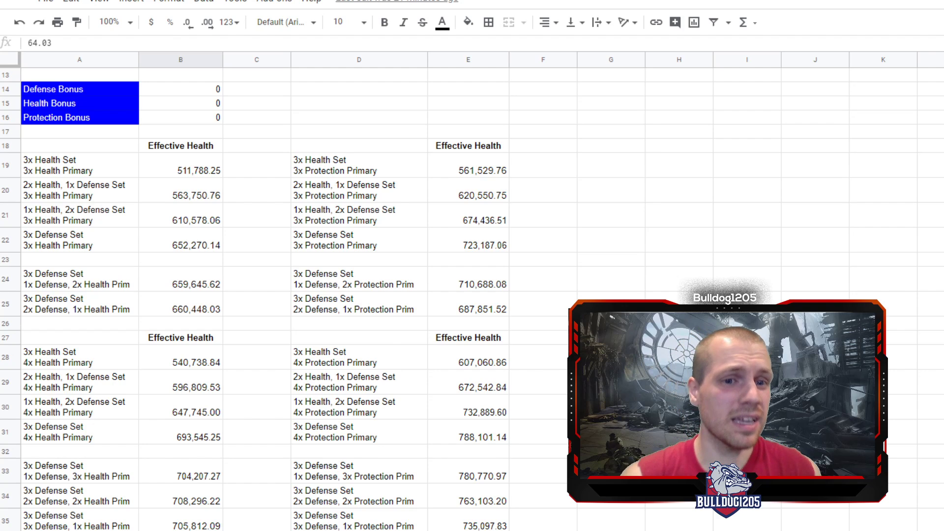
scroll(295, 295, "up", 2)
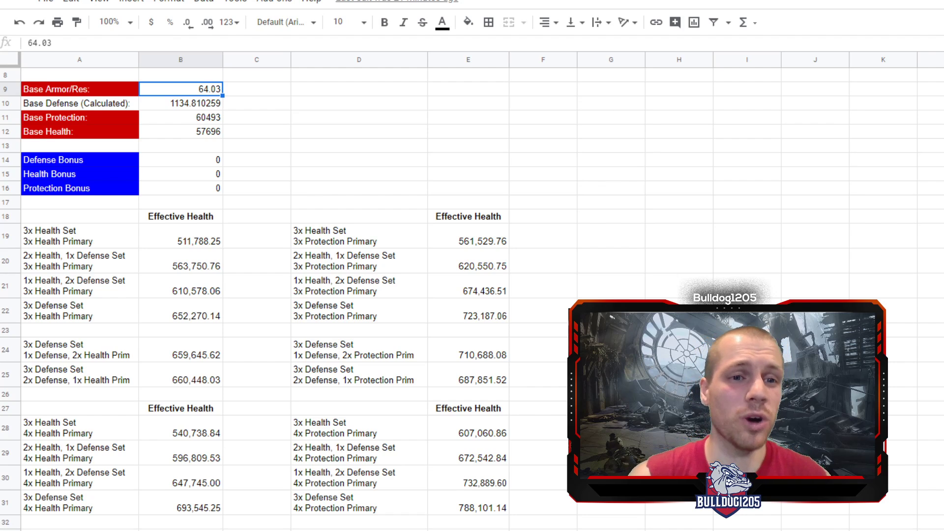
left_click(914, 330)
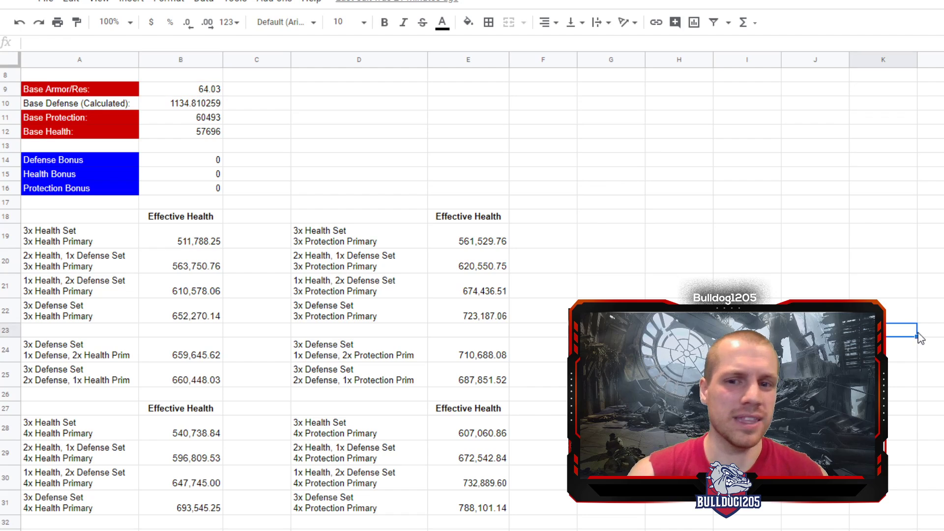
left_click(200, 166)
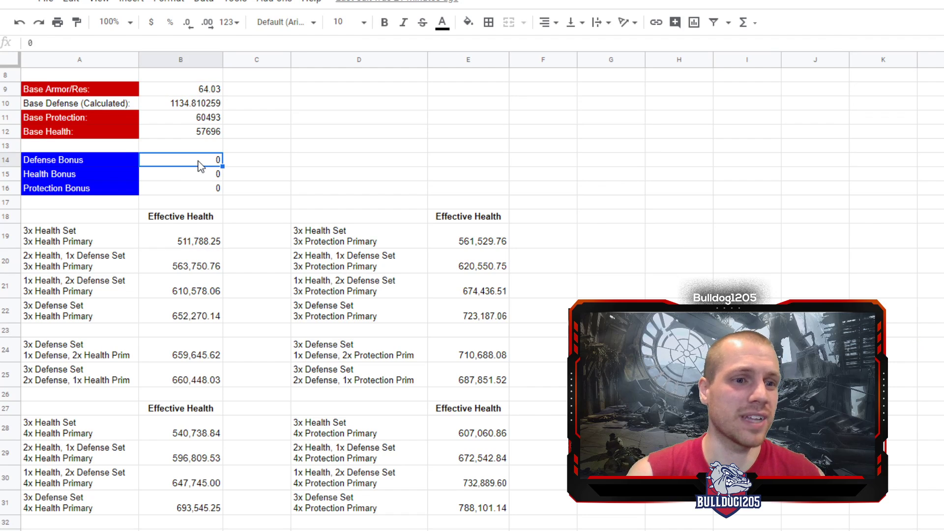
left_click(193, 175)
left_click(188, 189)
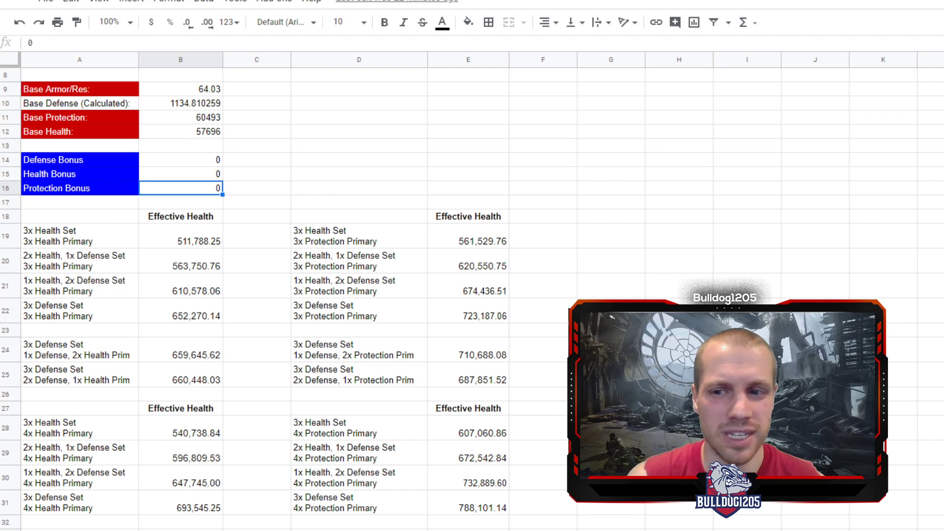
scroll(111, 215, "down", 1)
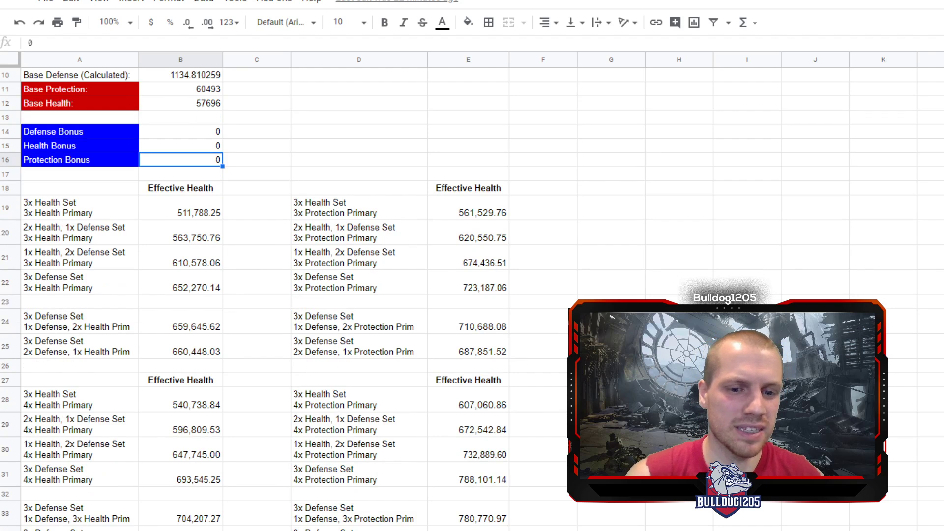
scroll(111, 216, "down", 1)
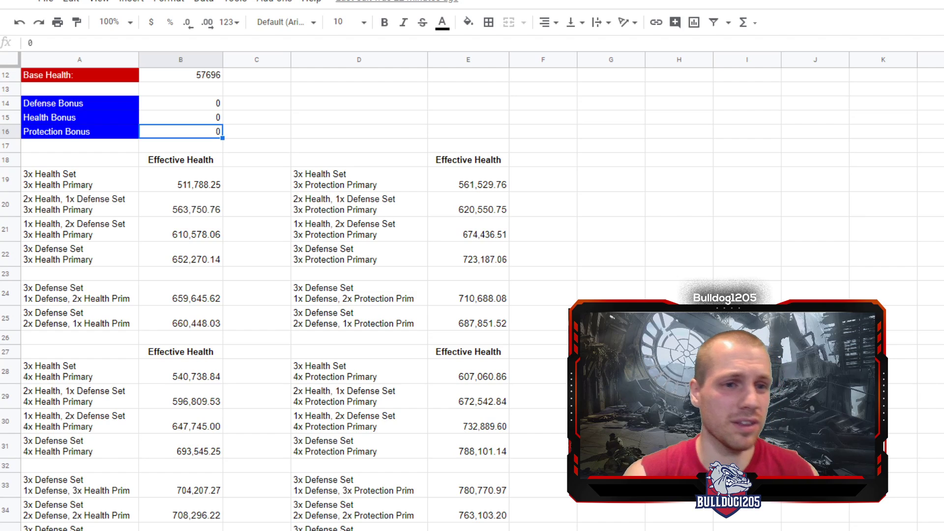
scroll(111, 215, "down", 1)
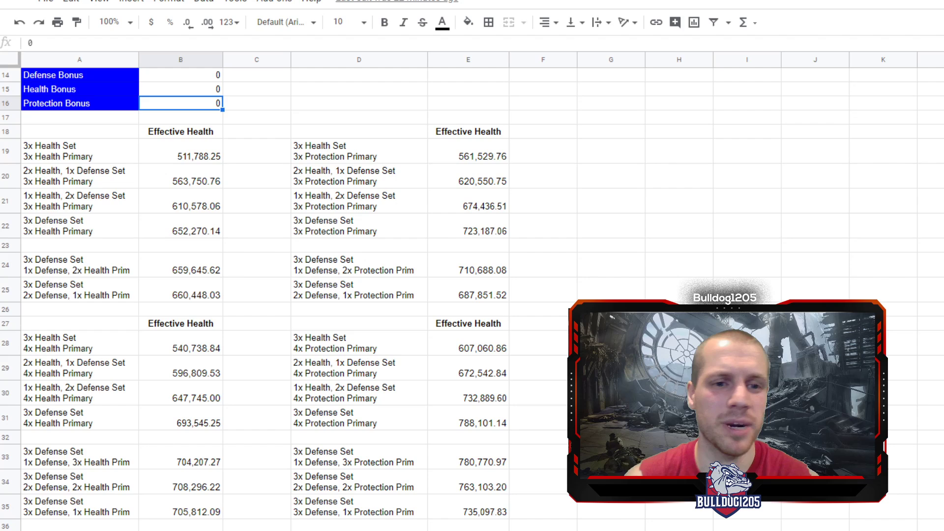
scroll(265, 295, "down", 1)
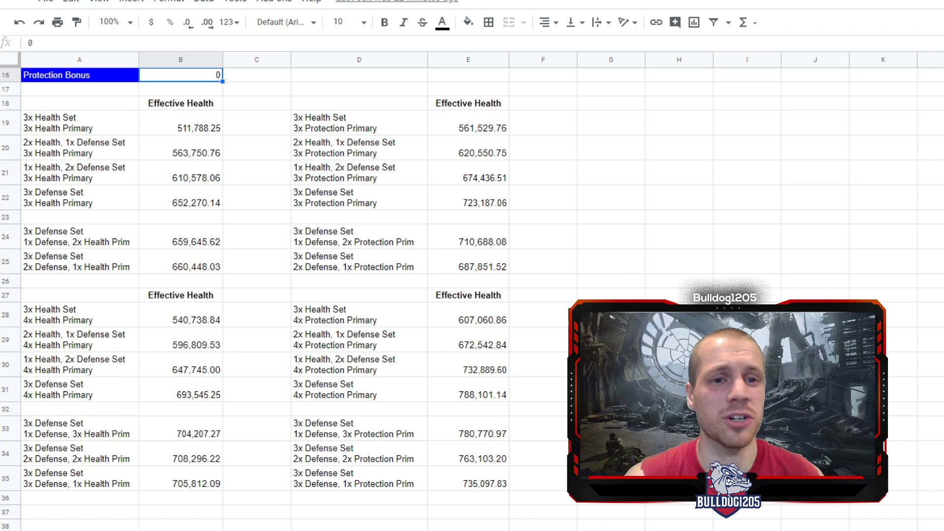
scroll(276, 290, "up", 2)
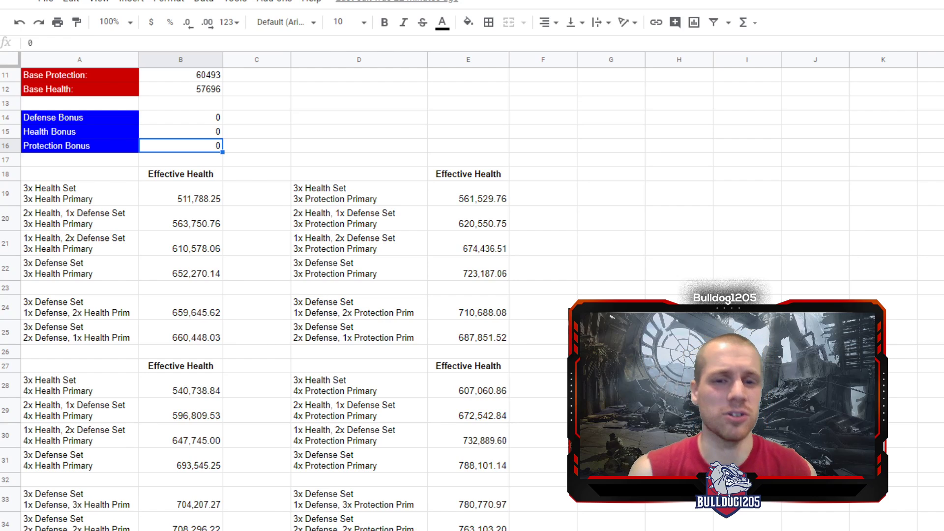
left_click(899, 337)
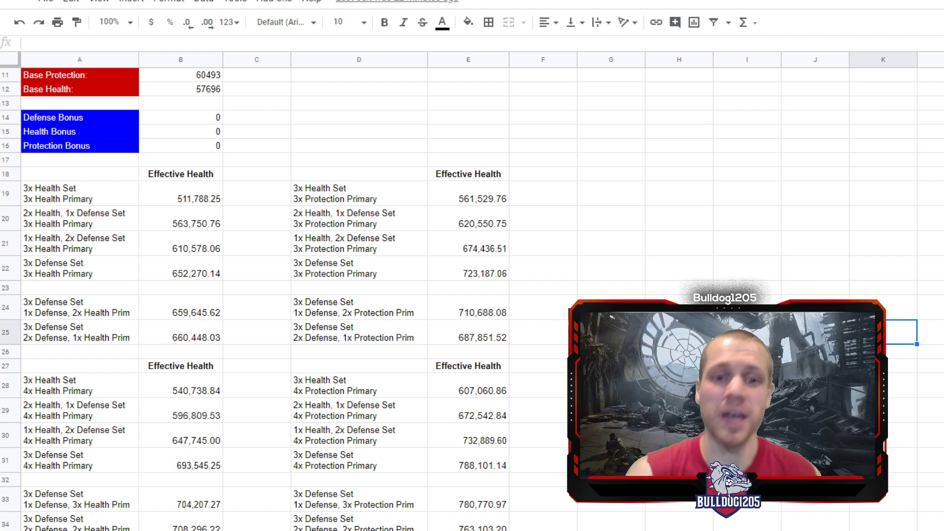
- Compare the effective health of the 3x Defense Set with 3x Protection Primary and with 4x Protection Primary
scroll(553, 326, "up", 4)
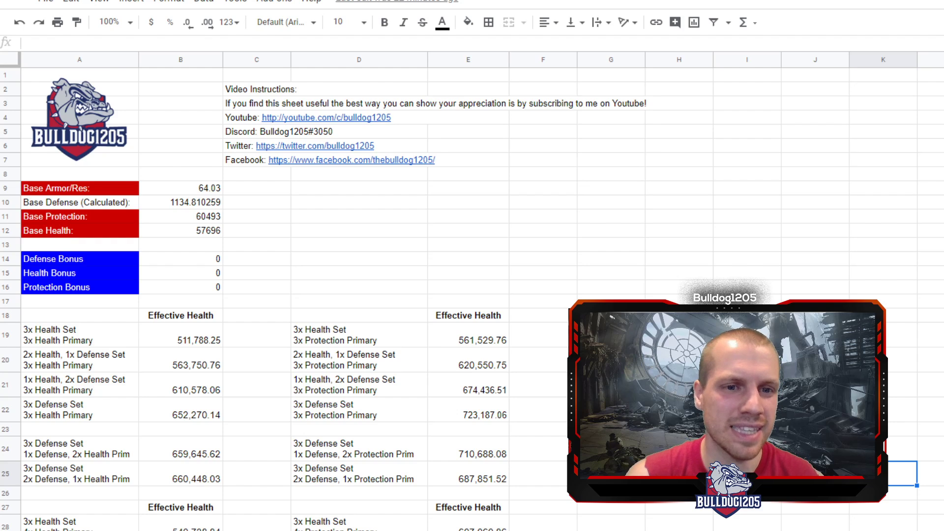
scroll(295, 295, "down", 3)
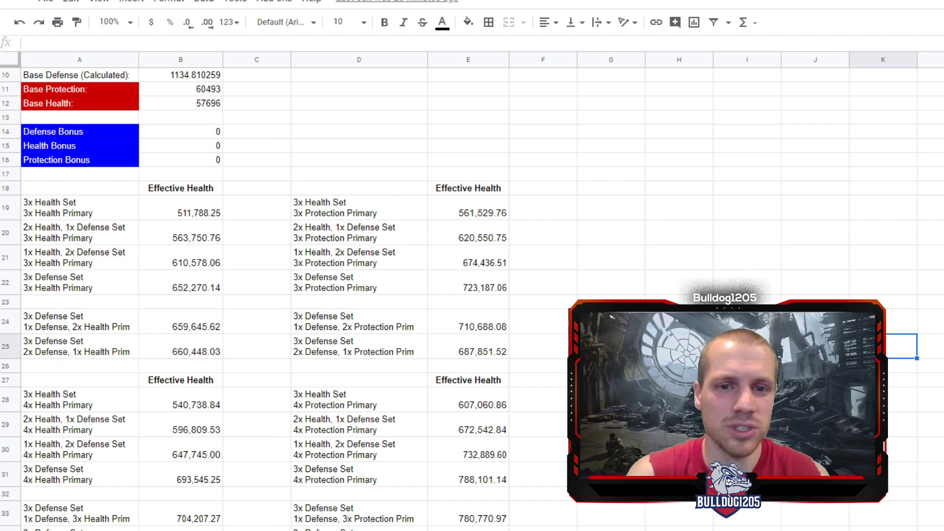
scroll(295, 295, "down", 1)
key("Down")
key("Down")
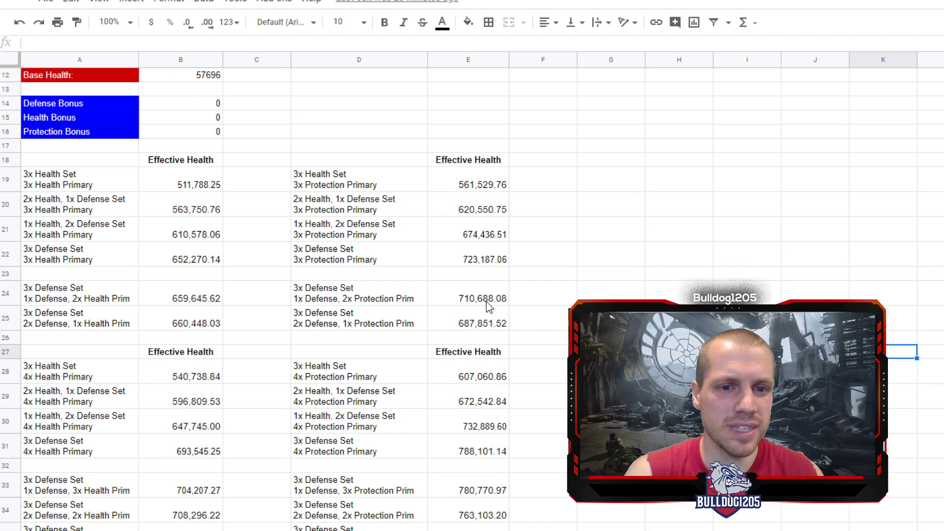
left_click(468, 260)
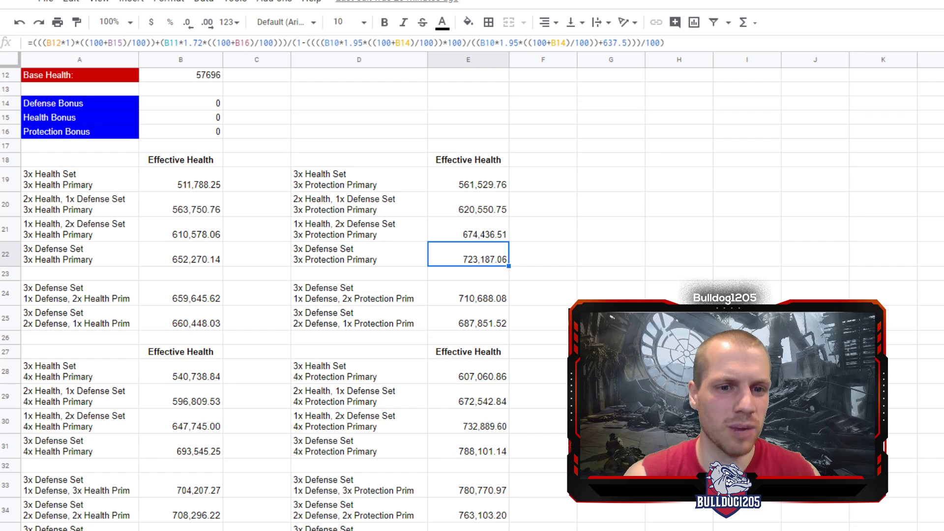
scroll(295, 295, "down", 2)
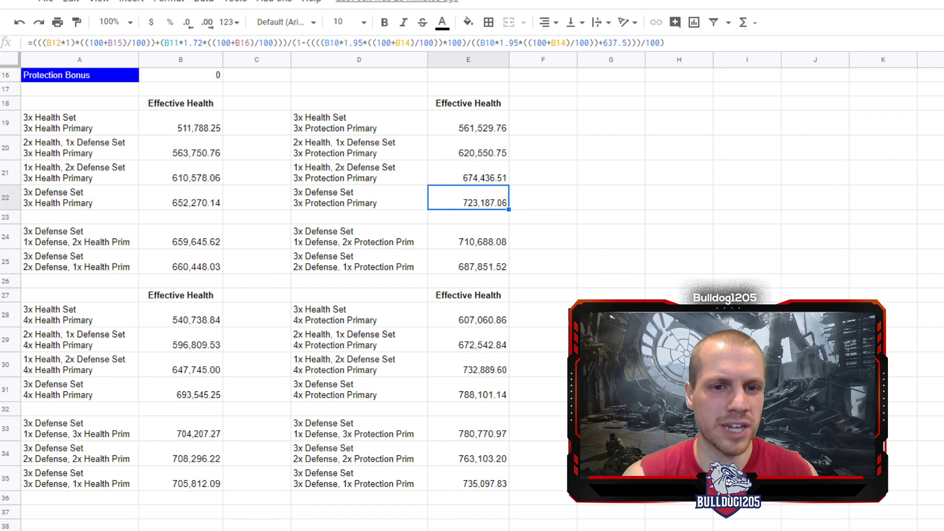
left_click(609, 511)
left_click(467, 396)
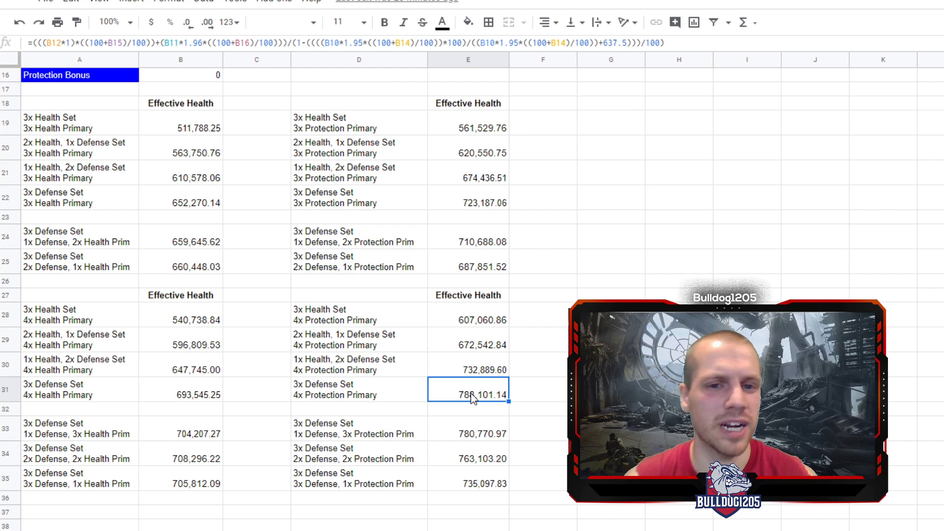
- Set the Health Bonus to 30
scroll(417, 276, "up", 2)
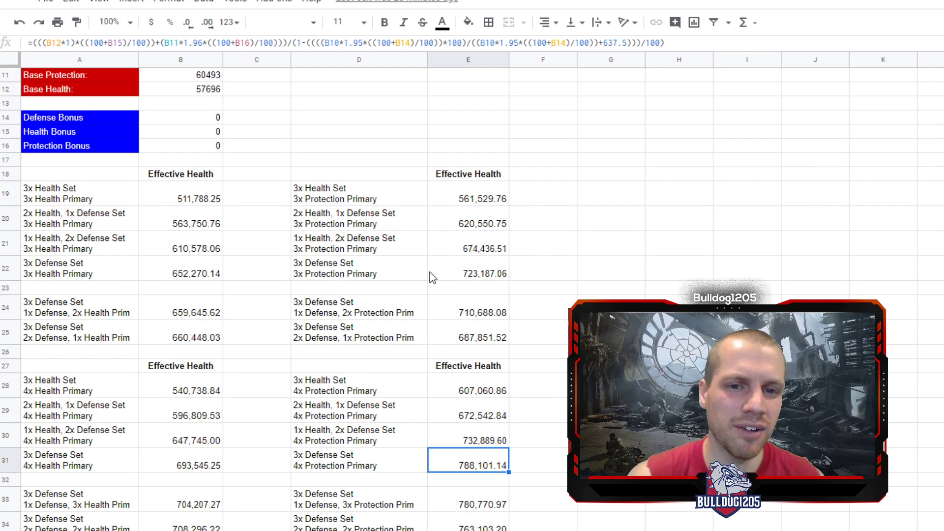
scroll(450, 278, "up", 1)
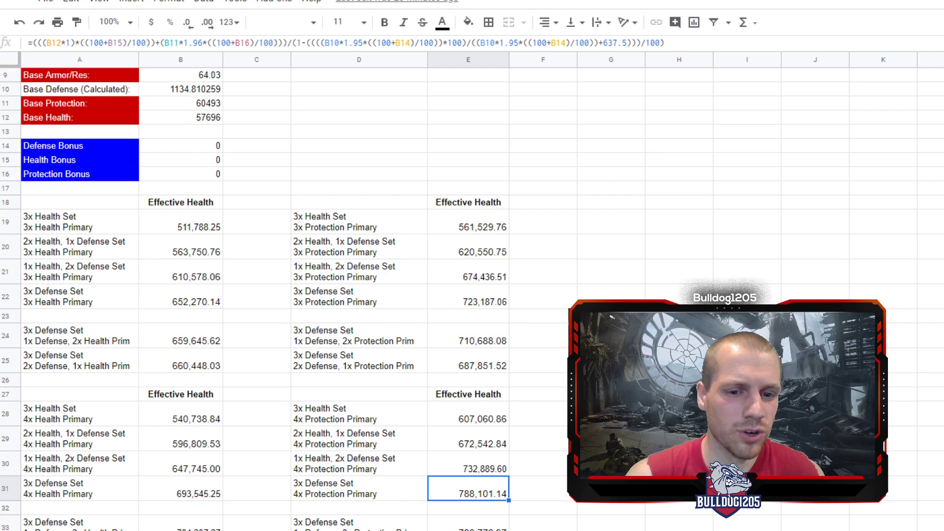
scroll(295, 246, "up", 3)
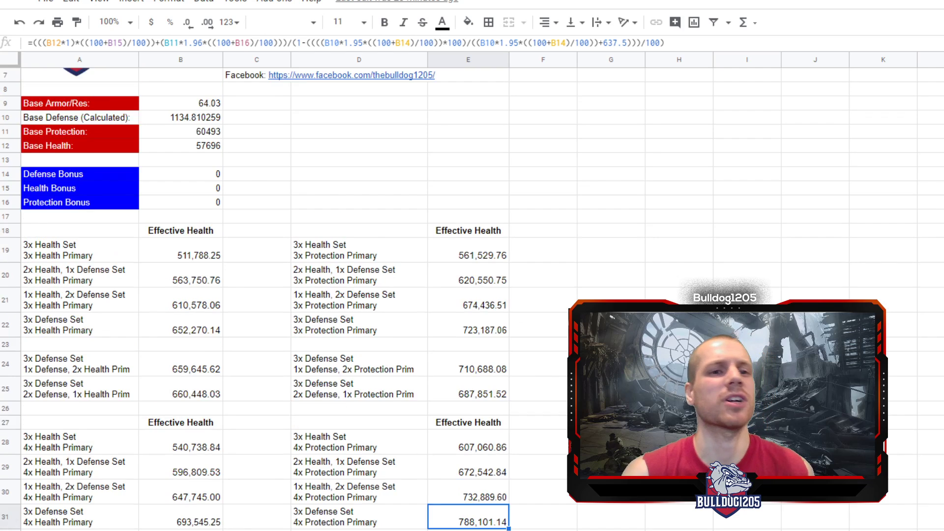
left_click(902, 431)
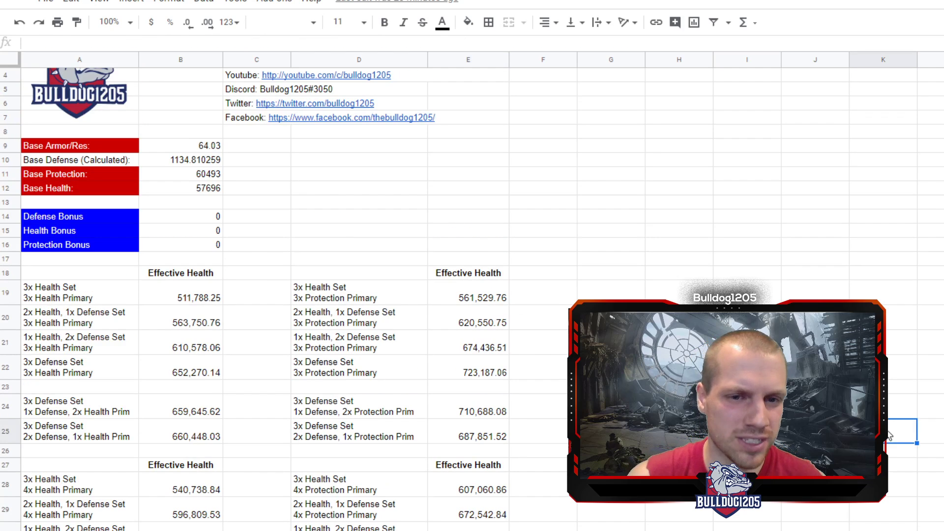
left_click(198, 234)
double_click(199, 234)
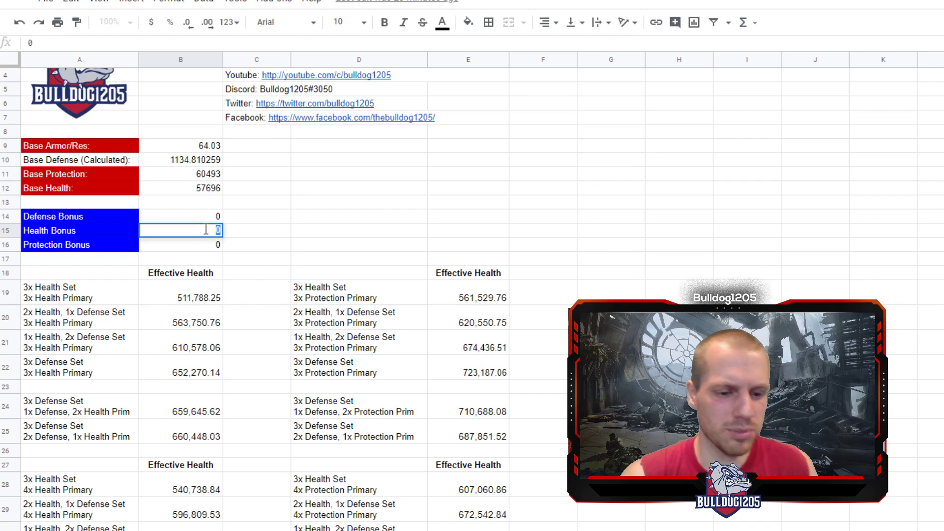
type("30")
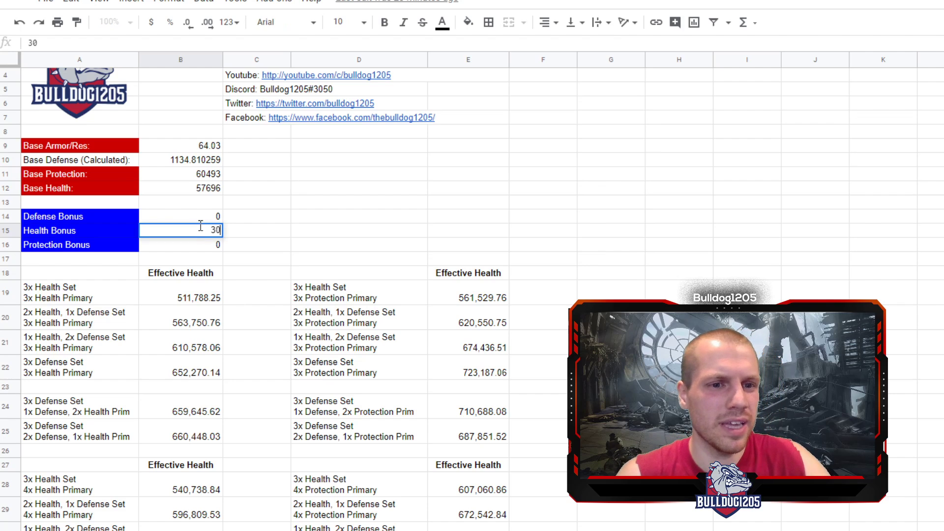
- Set the Defense Bonus to 70 to recalculate the effective health tables
left_click(215, 218)
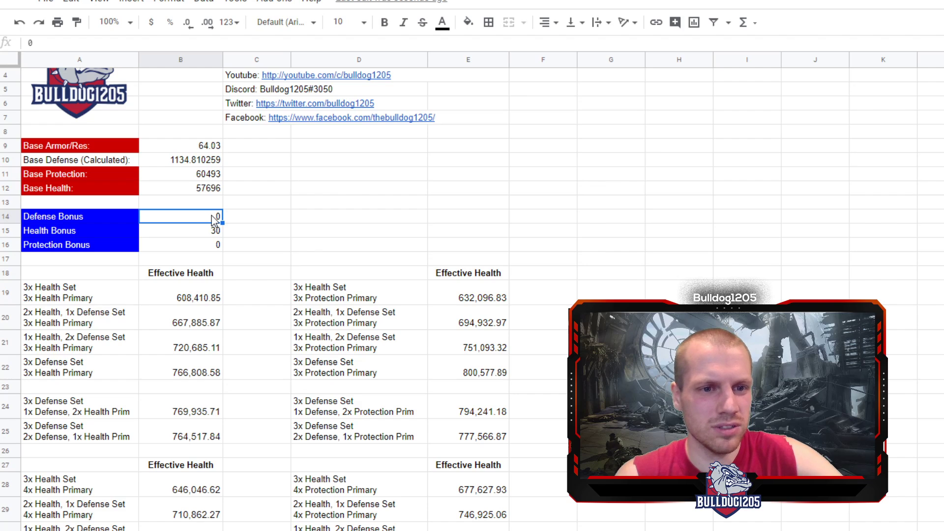
double_click(215, 218)
type("7")
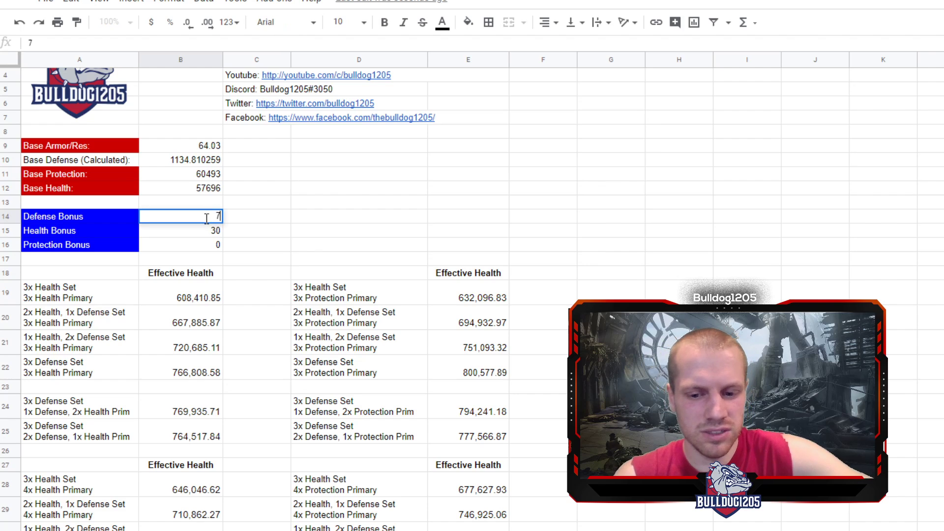
type("0")
left_click(344, 349)
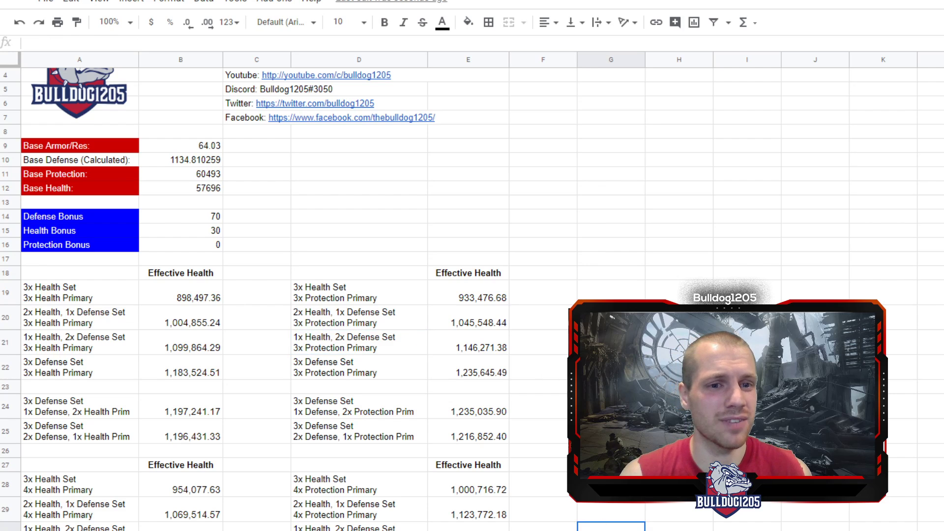
- Raise the Defense Bonus to 170
double_click(212, 216)
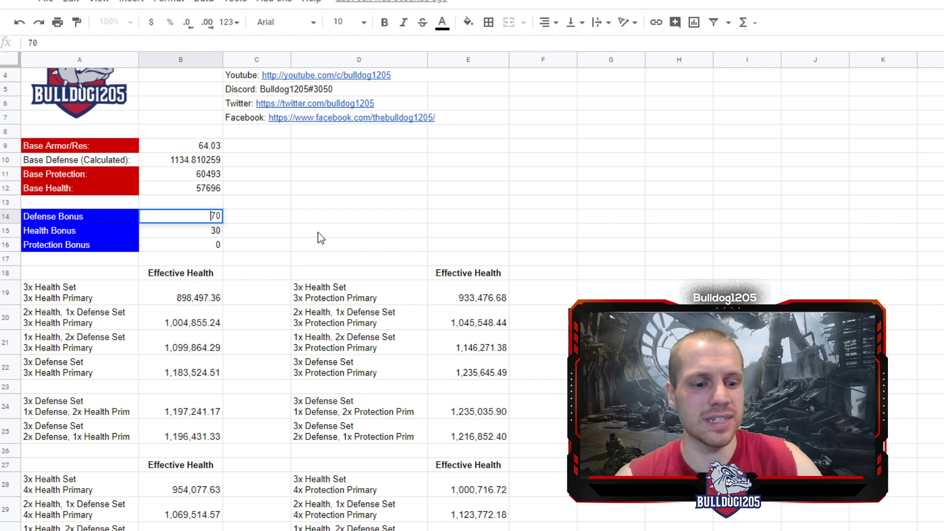
type("1")
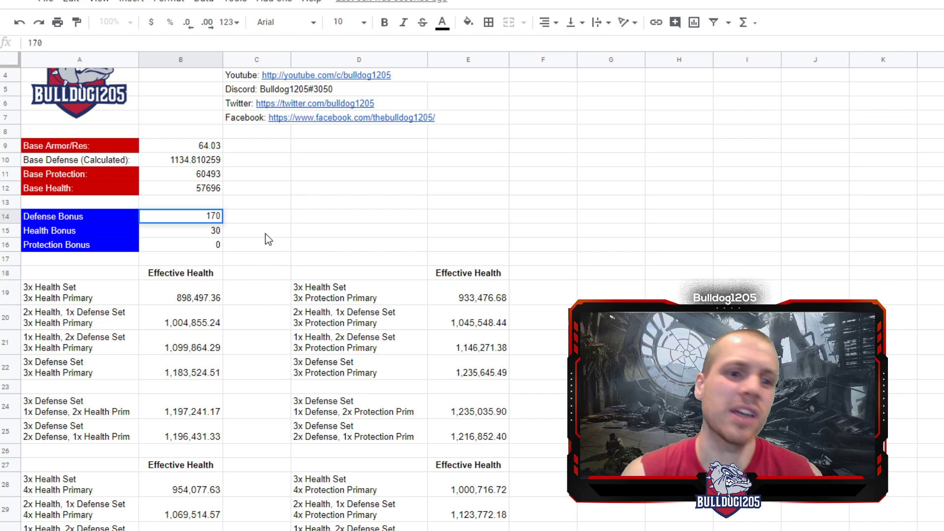
key("Return")
left_click(207, 219)
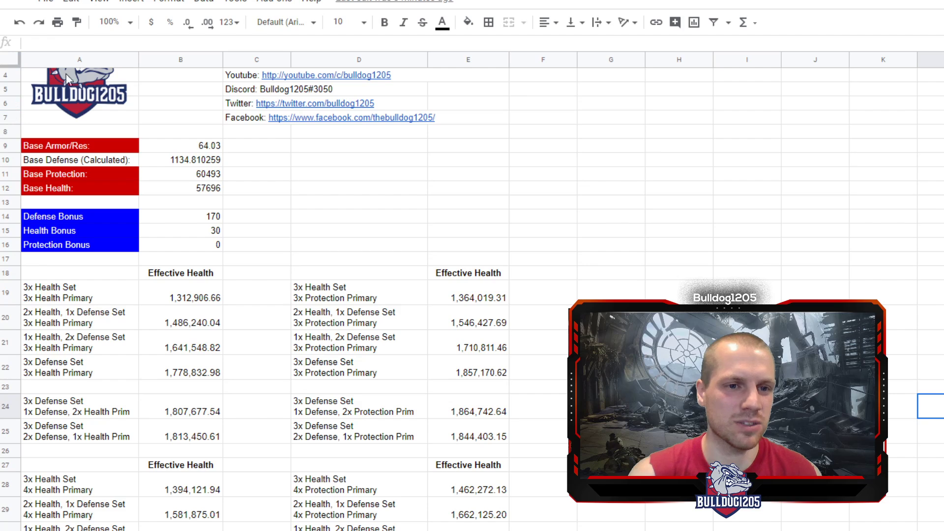
- Set the Base Armor/Res to 40 and the Base Protection to 50000
left_click(203, 147)
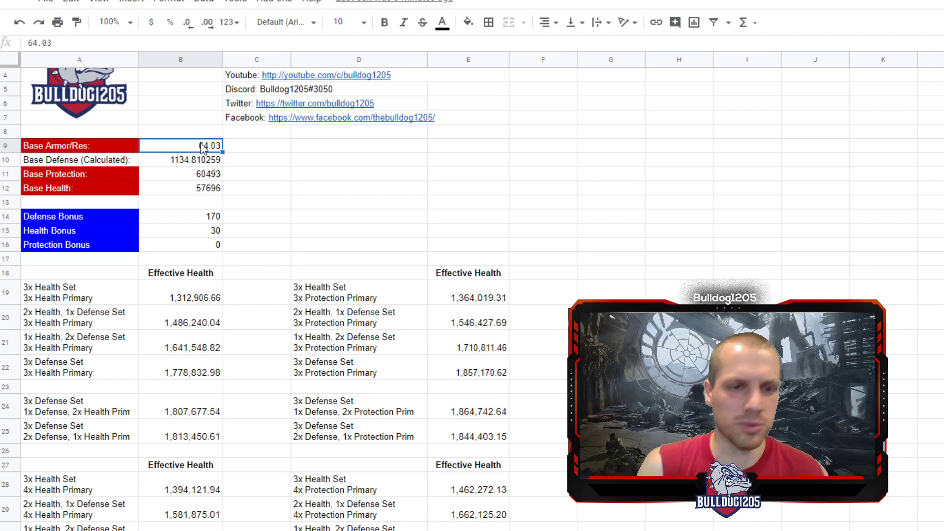
type("40")
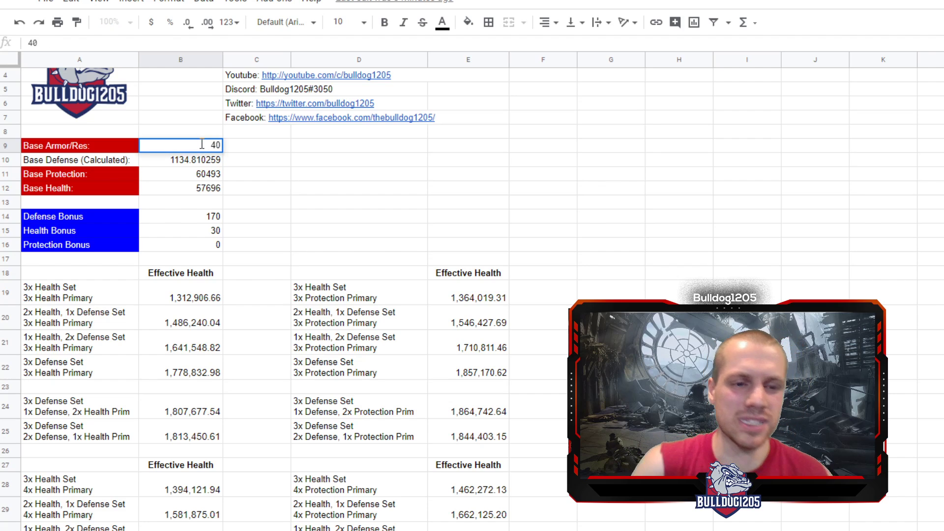
left_click(209, 180)
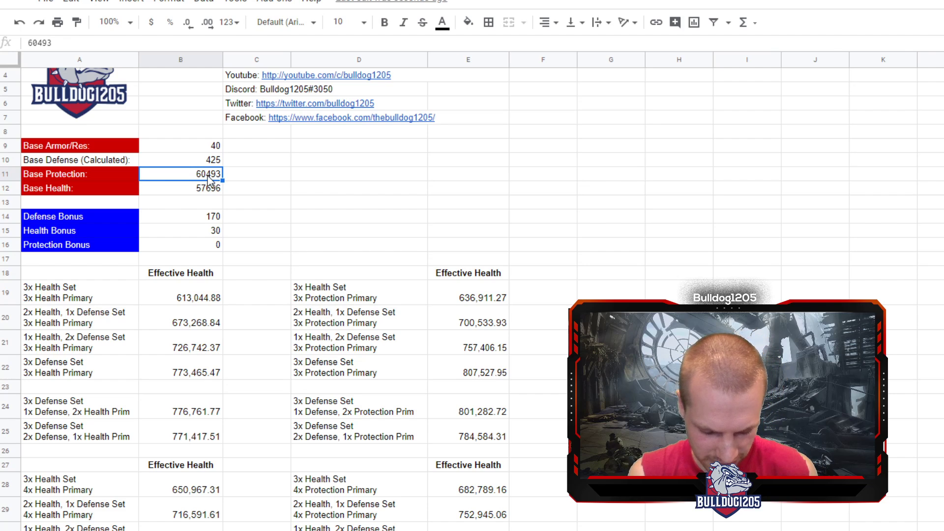
type("50")
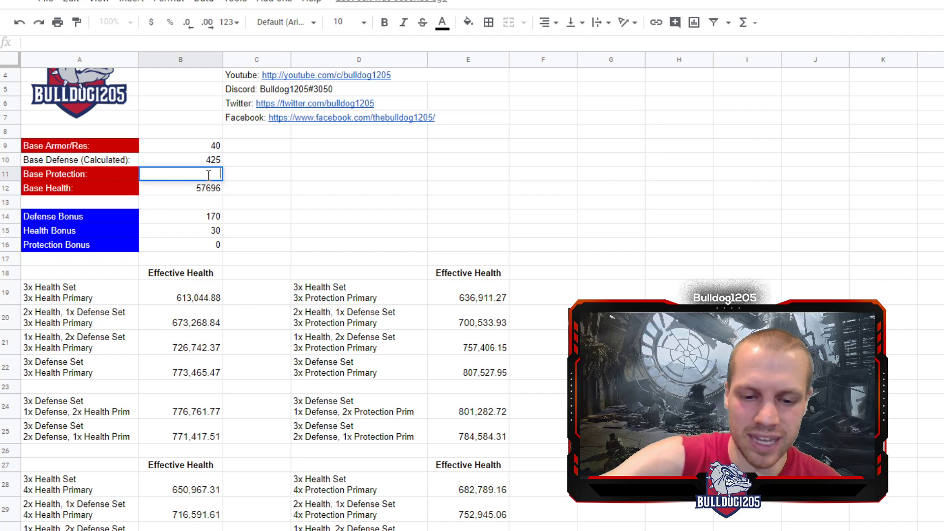
type("000")
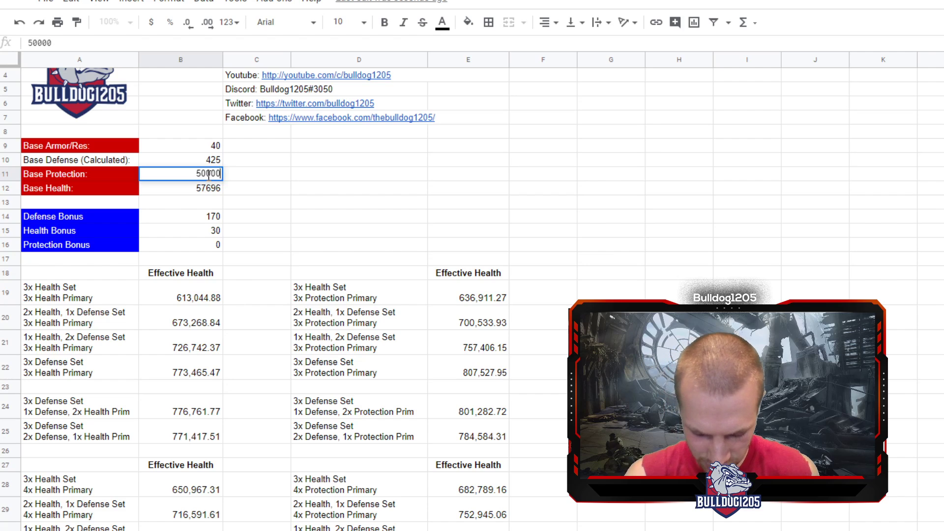
left_click(193, 189)
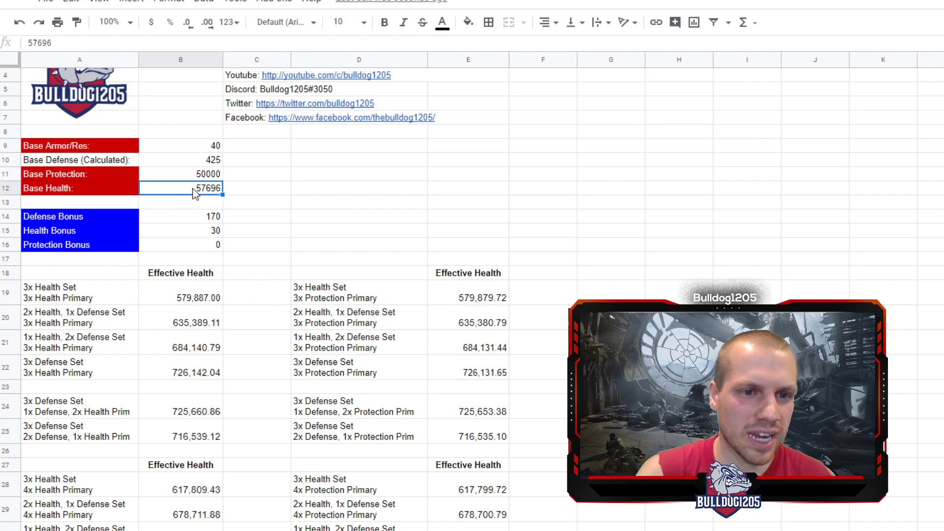
- Set the Base Health to 39000 and reset both the Defense Bonus and the Health Bonus to 0
type("39000")
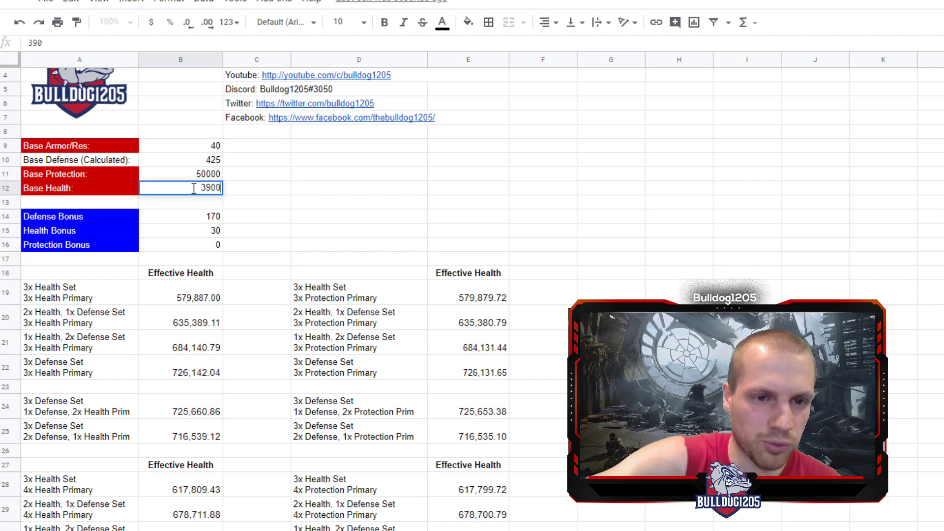
left_click(207, 217)
type("0")
key("Return")
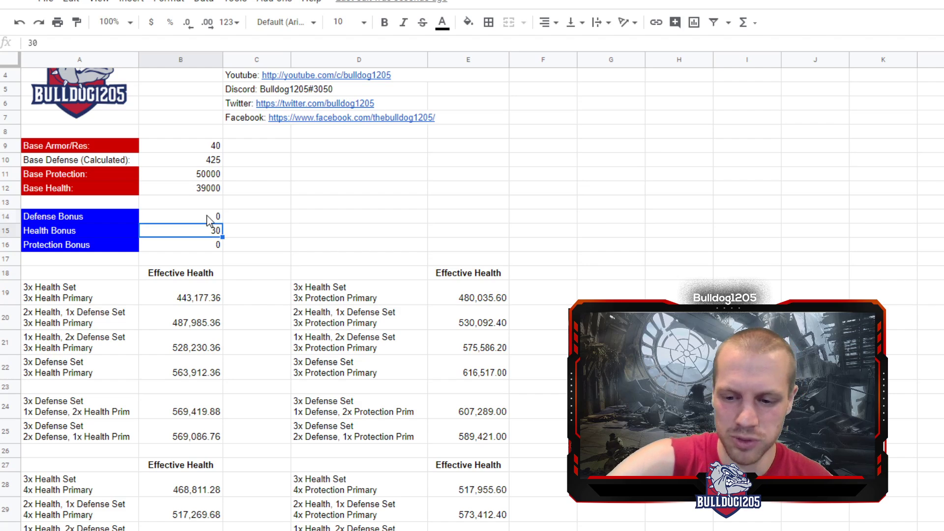
type("0")
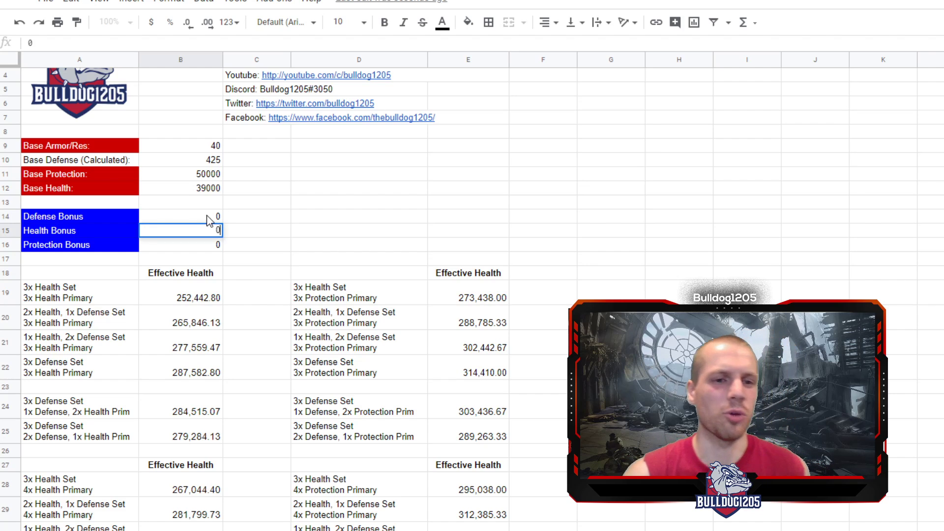
left_click(255, 231)
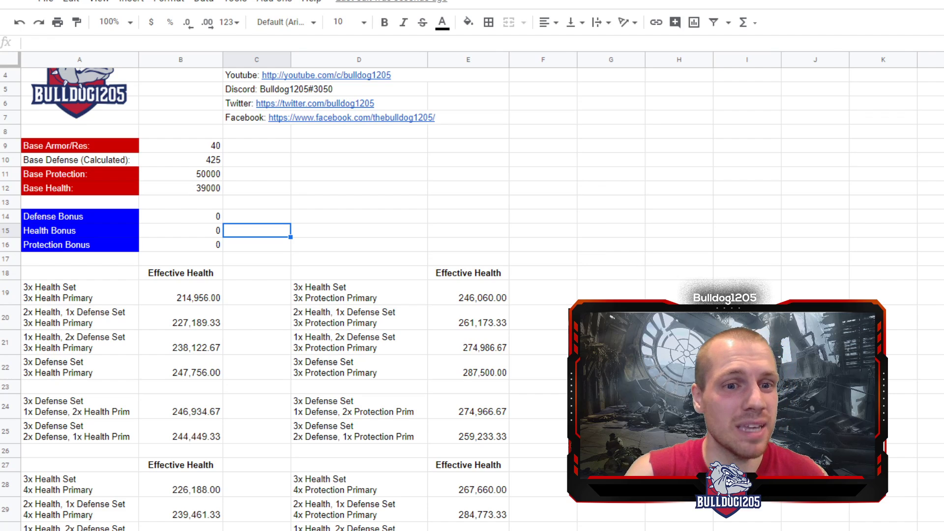
left_click(383, 364)
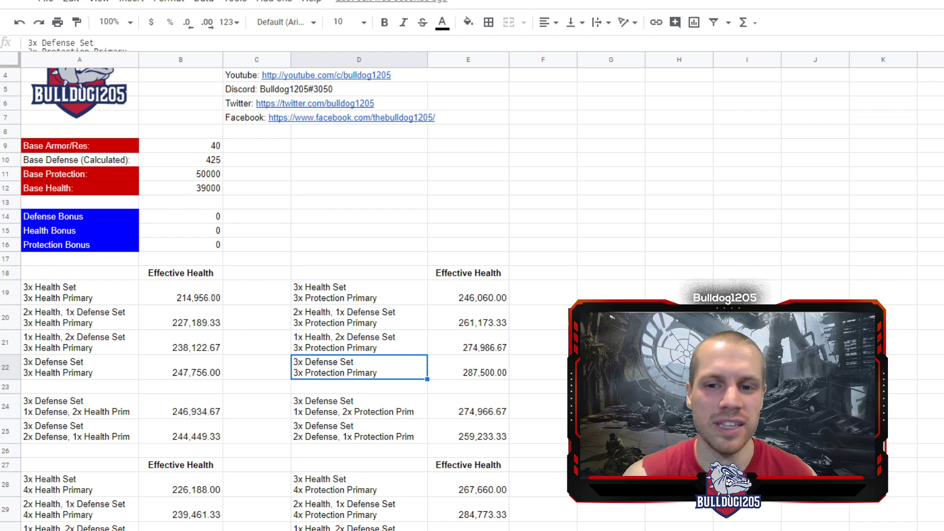
- Set both the Health Bonus and the Defense Bonus to 50 to recalculate the effective health tables
left_click(217, 233)
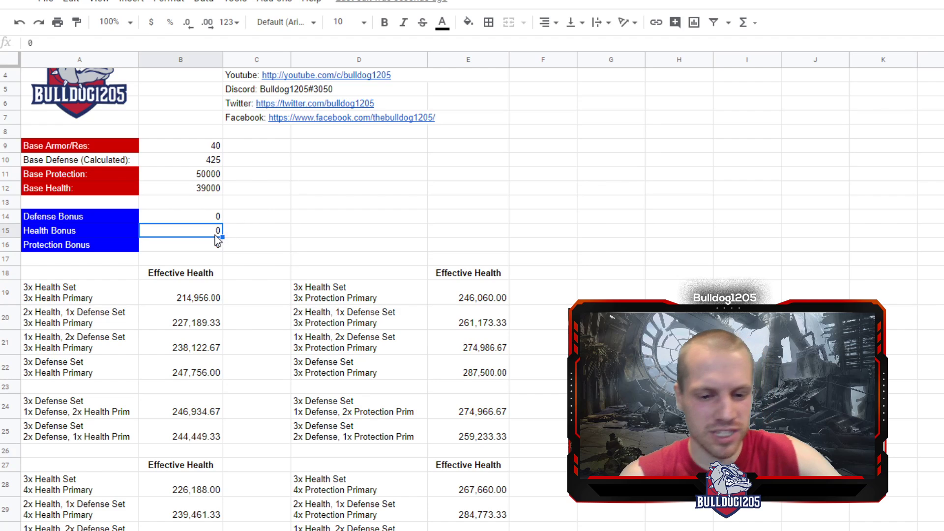
type("50")
left_click(211, 219)
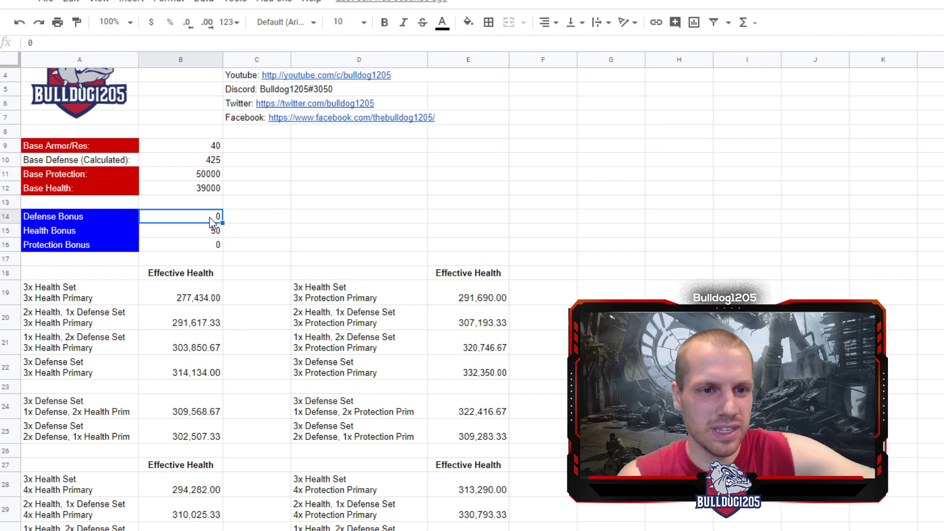
type("50")
left_click(331, 295)
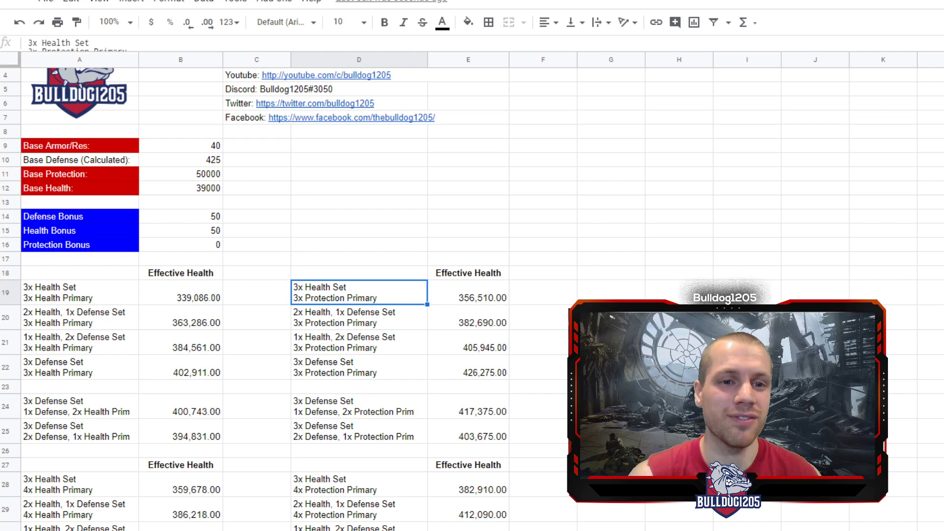
- Set the Protection Bonus to 50 to recalculate the effective health tables
left_click(209, 248)
type("50")
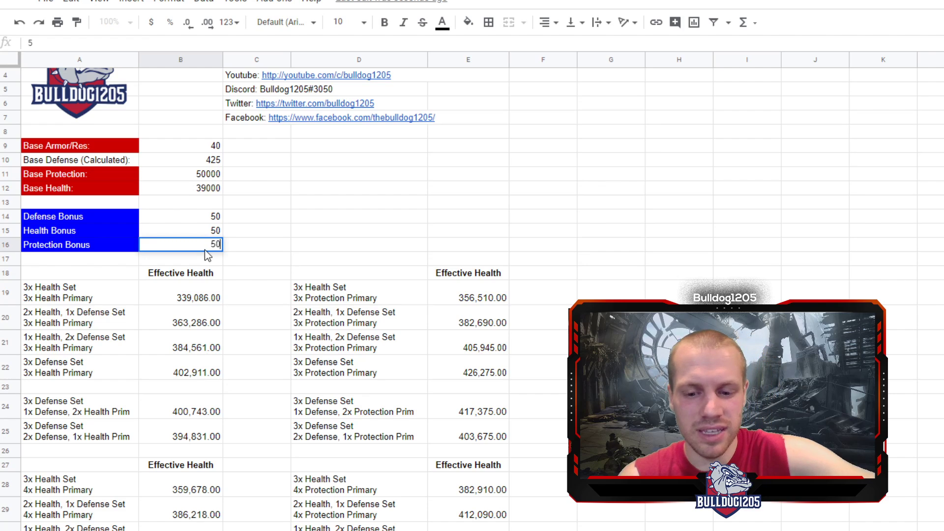
left_click(209, 219)
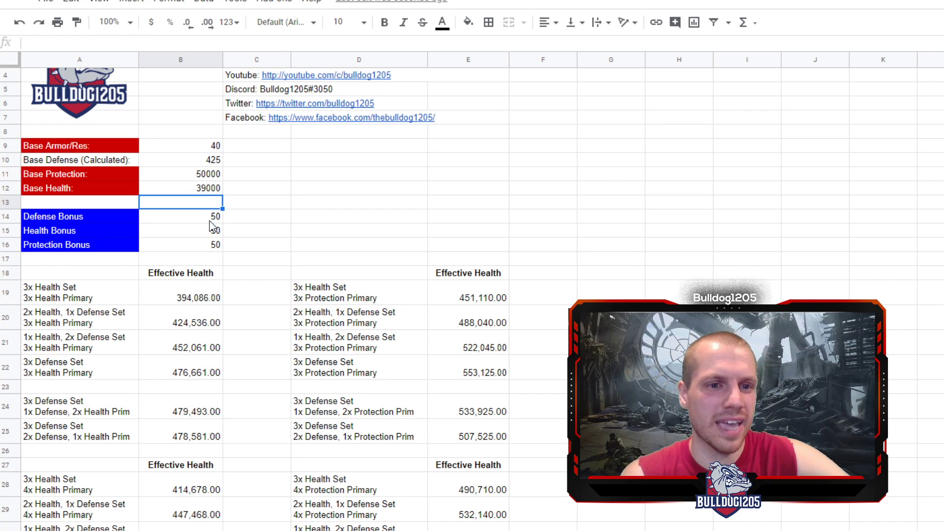
- Raise the Defense Bonus to 150 and apply it to the effective health tables
double_click(210, 219)
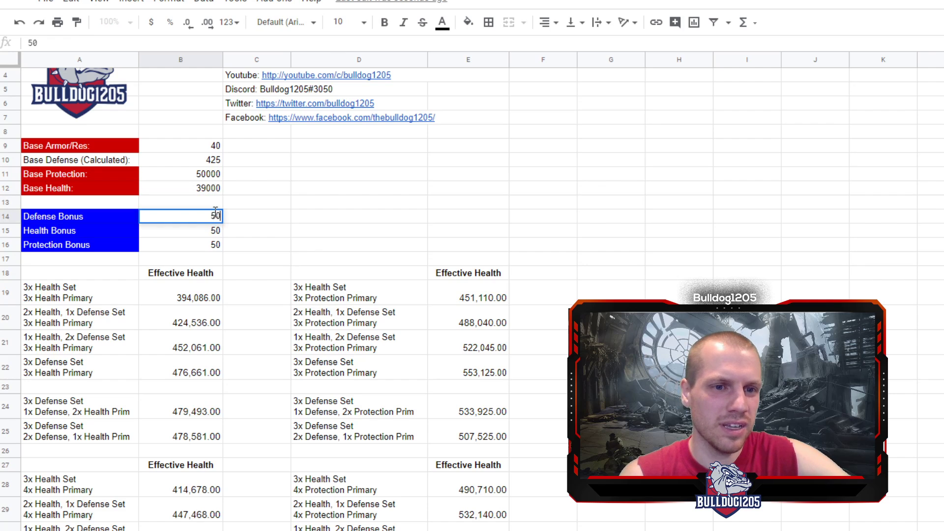
double_click(215, 215)
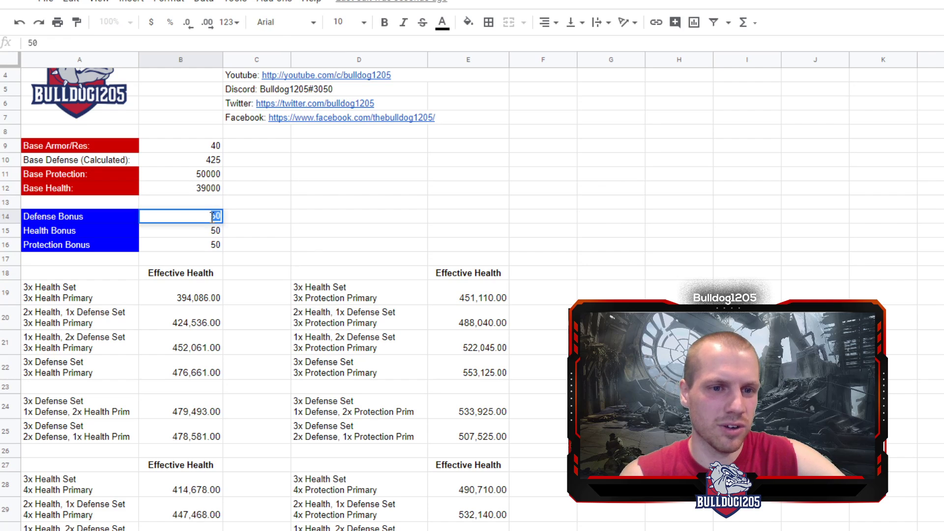
type("150")
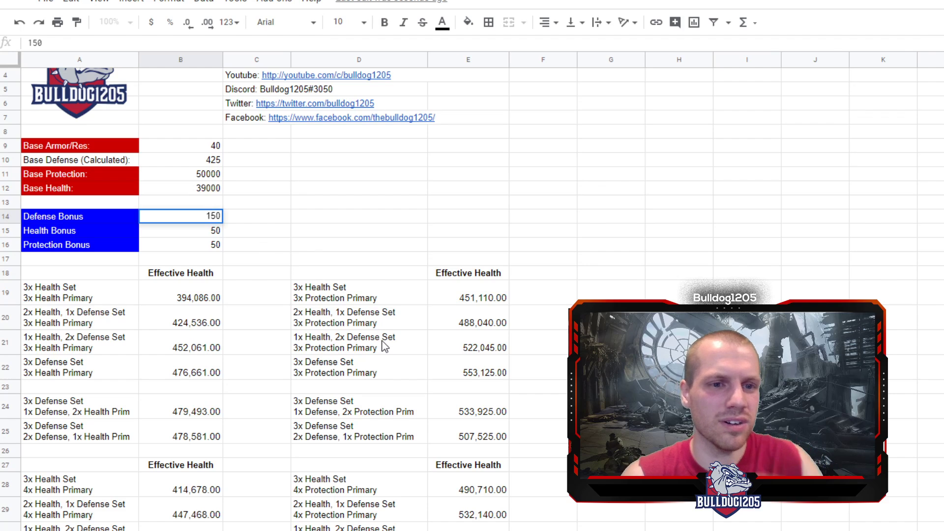
left_click(375, 417)
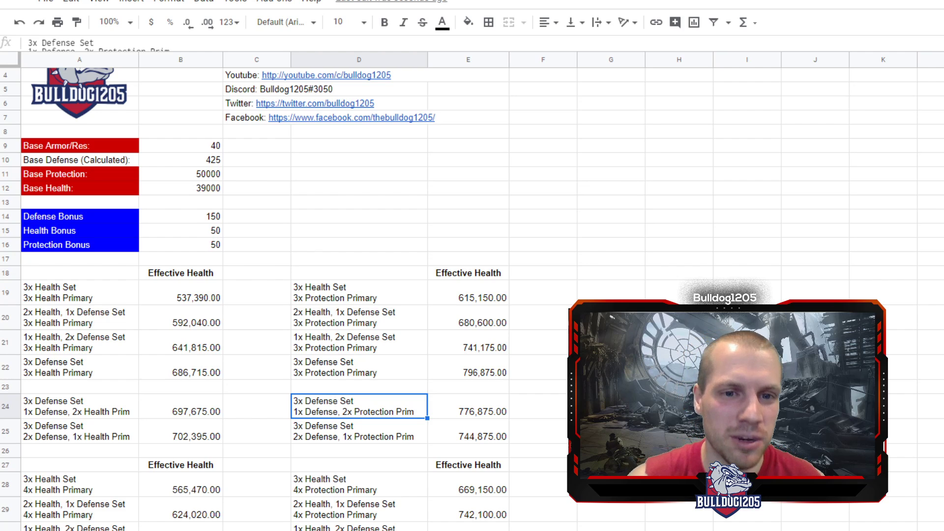
- Select the 3x Defense Set with 3x Protection Primary combination in the first effective health table
scroll(359, 295, "up", 1)
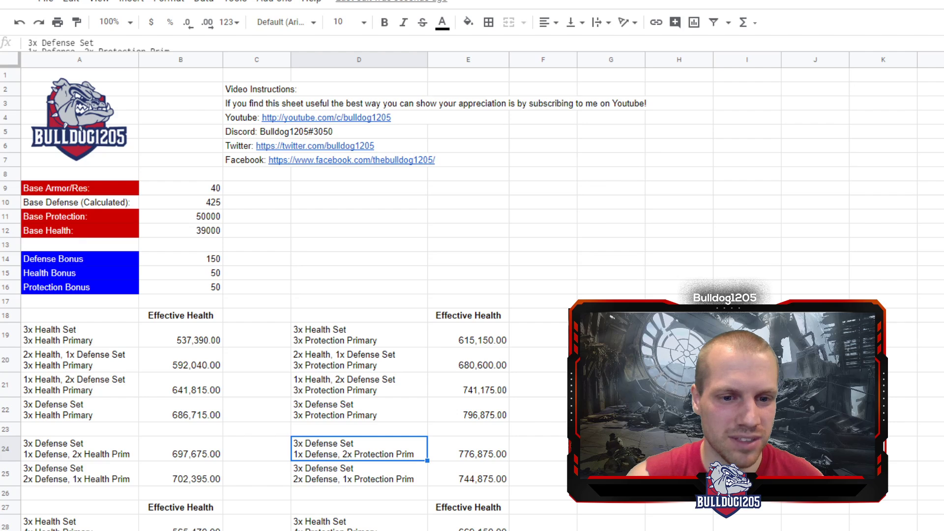
left_click(394, 493)
left_click(370, 419)
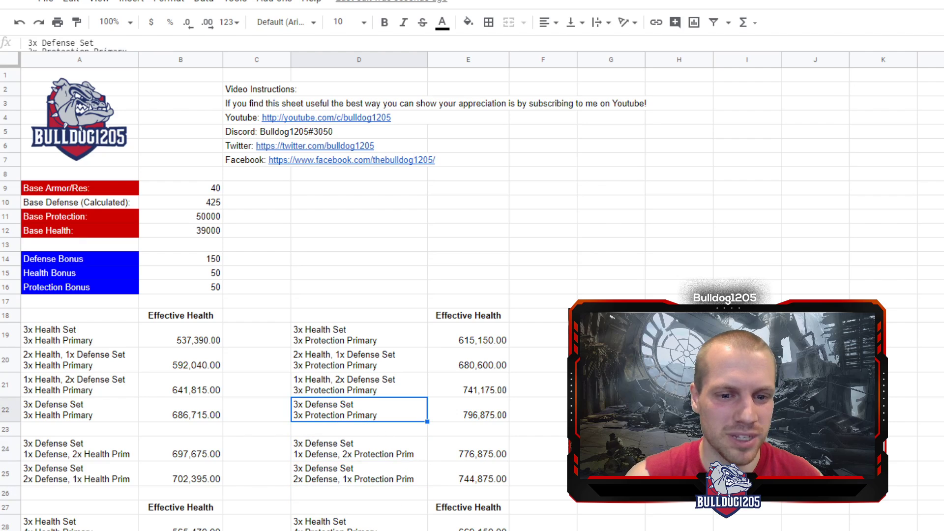